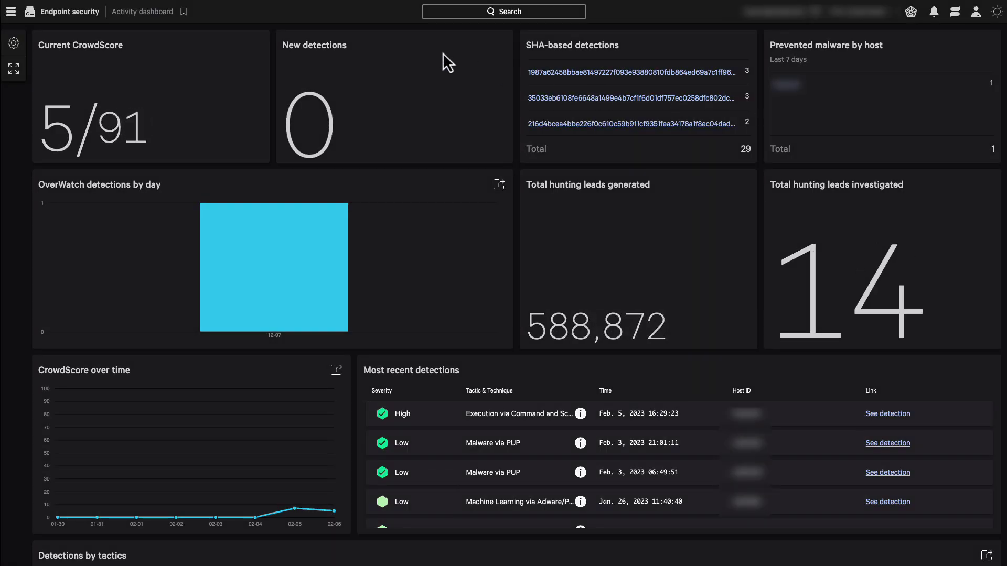
- From the main menu, go to Discover > Assets > System insights
click(11, 11)
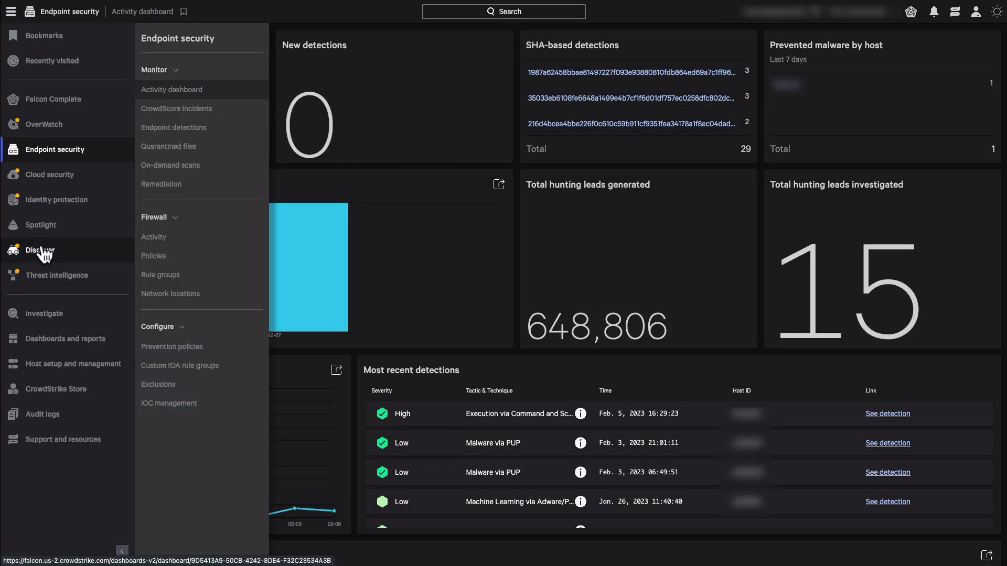
mouse_move(73, 251)
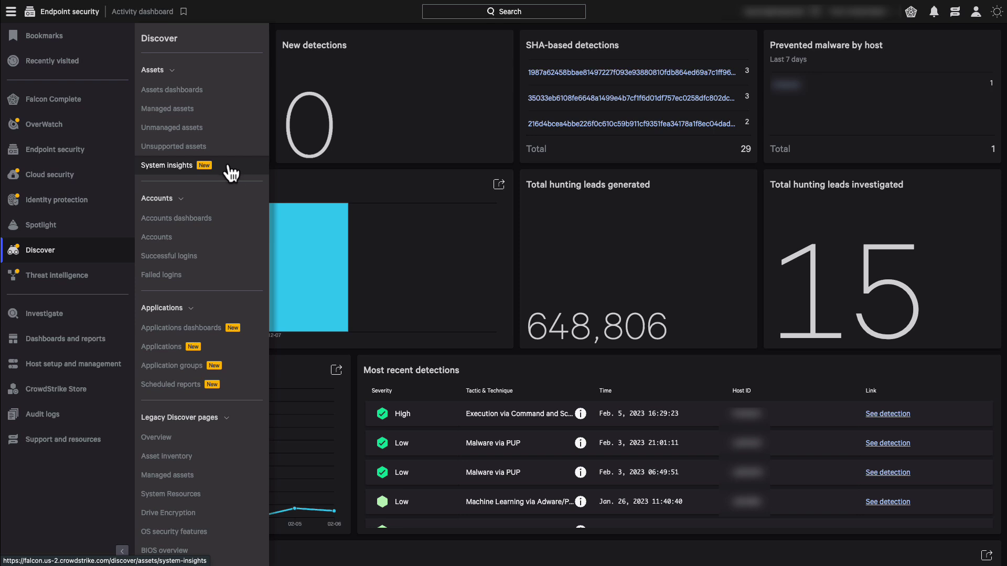
click(200, 95)
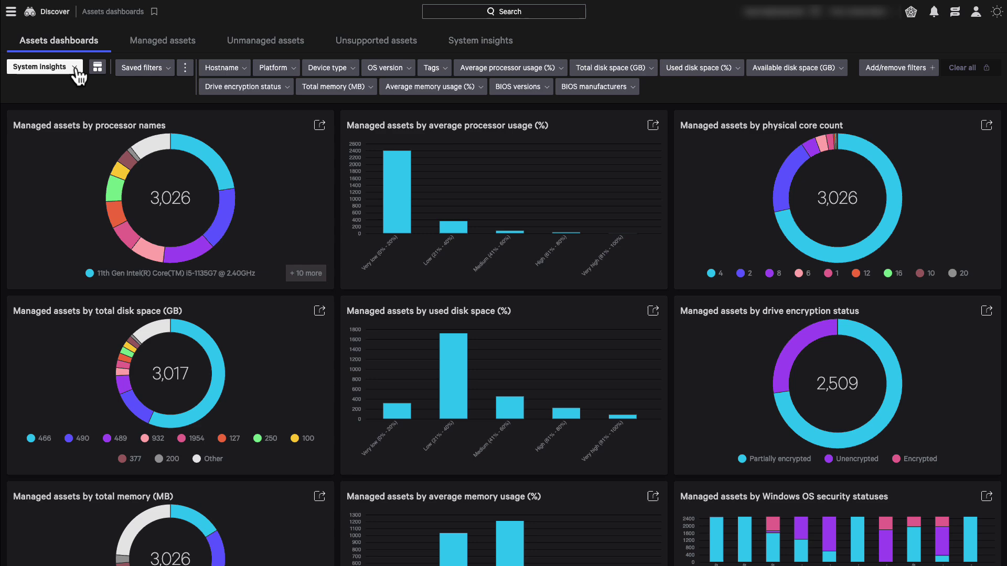
- Load the System insights preset dashboard and review its processor, disk, memory and encryption charts
click(76, 69)
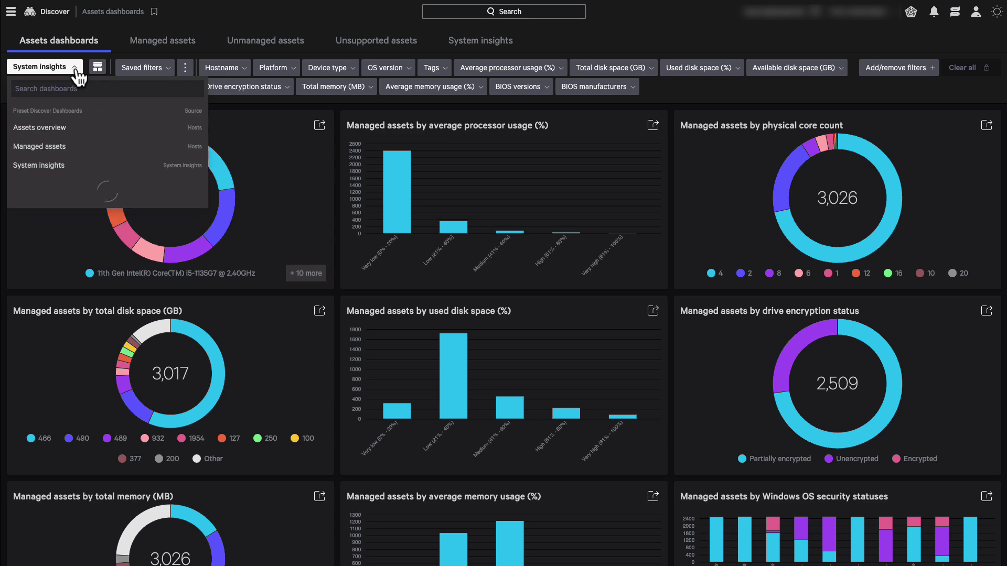
click(141, 166)
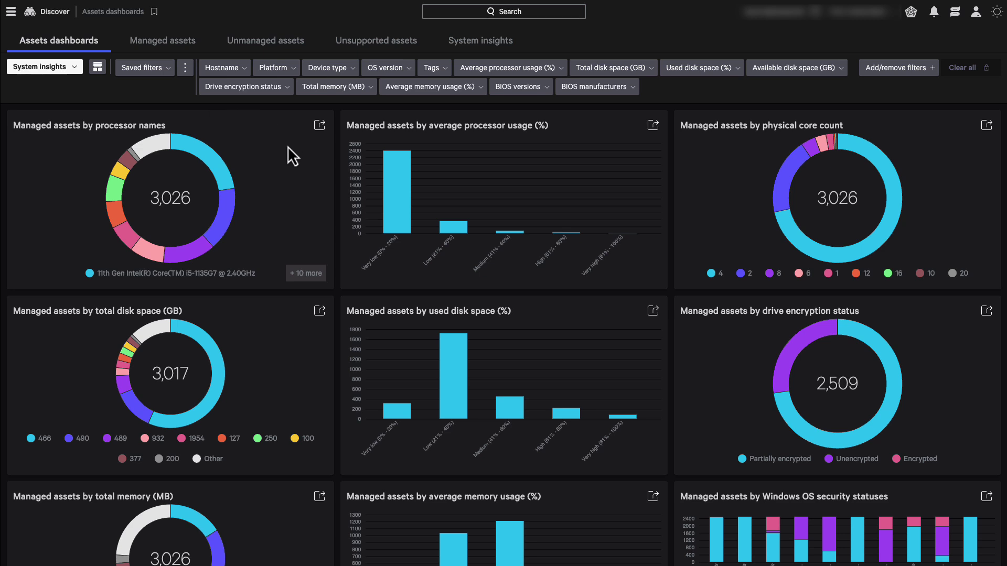
scroll(287, 146, down, 2)
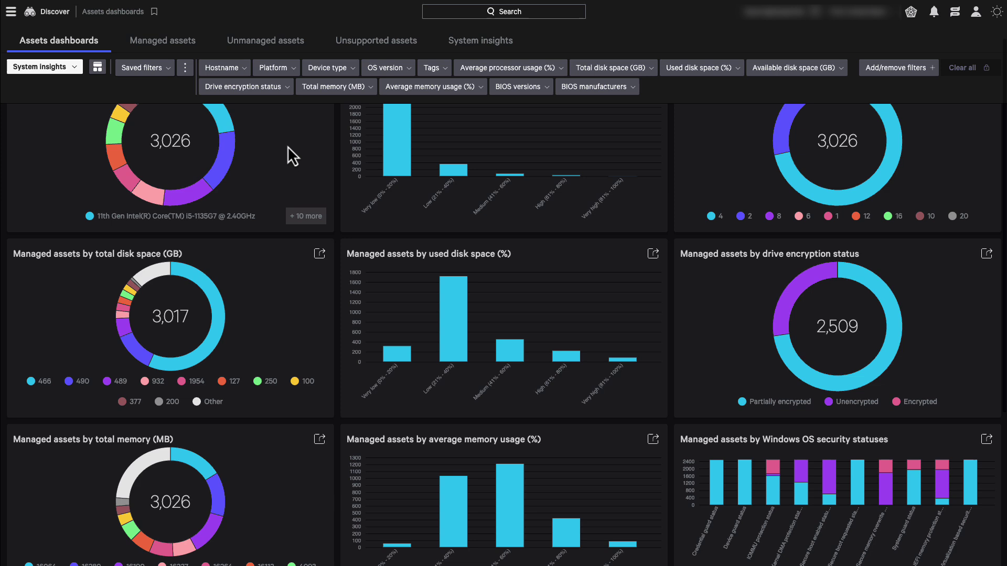
scroll(287, 146, down, 3)
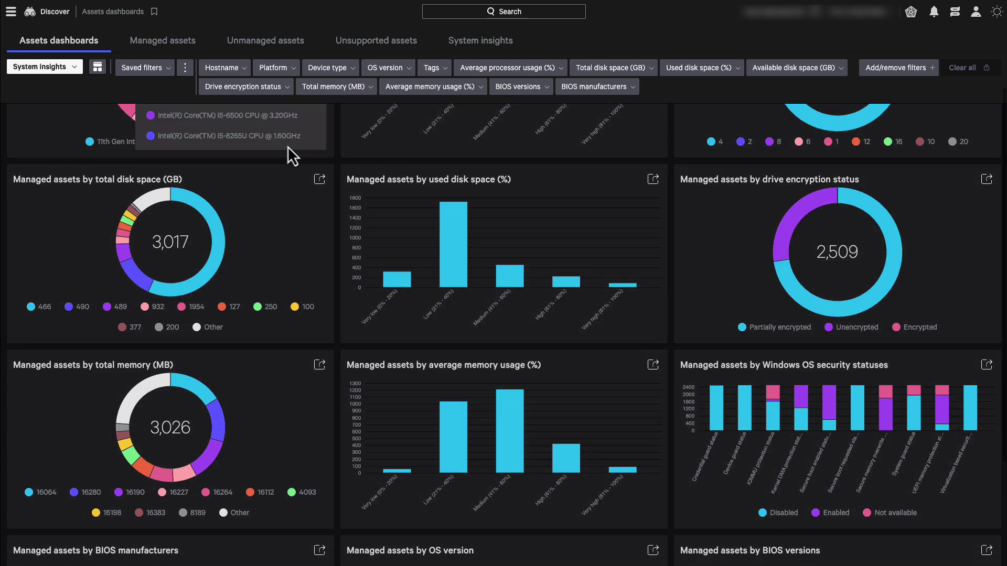
scroll(287, 146, down, 4)
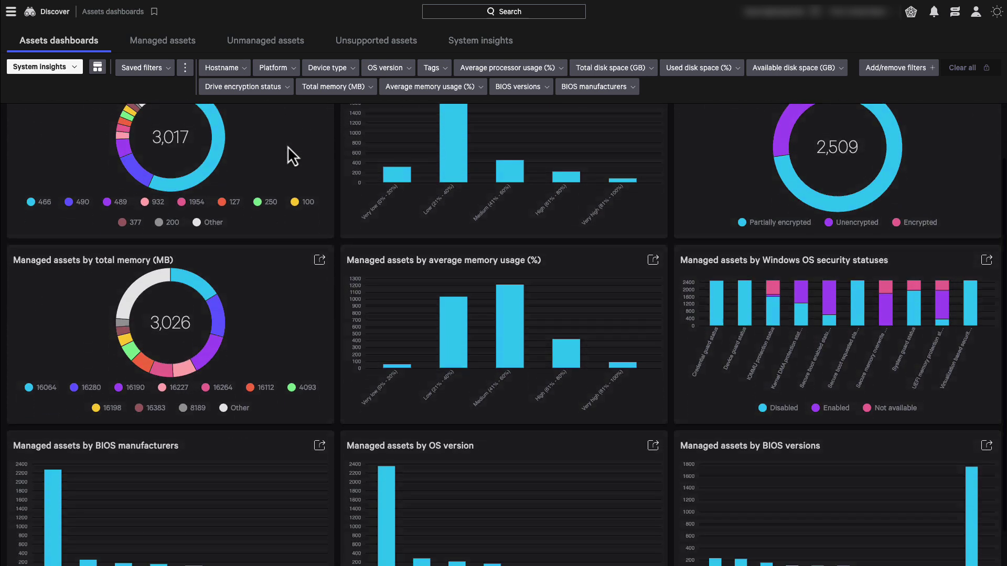
scroll(288, 146, down, 2)
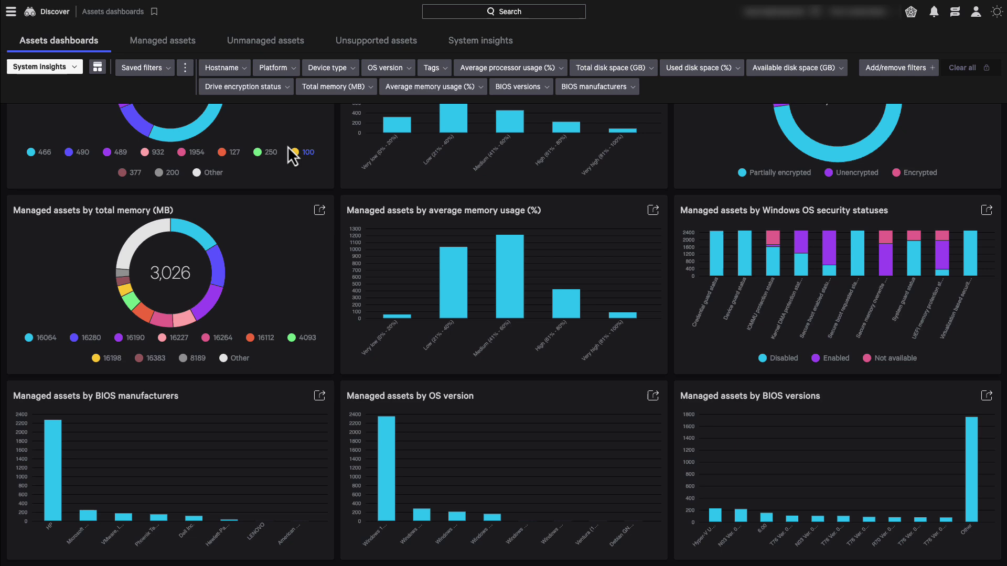
scroll(287, 146, up, 1)
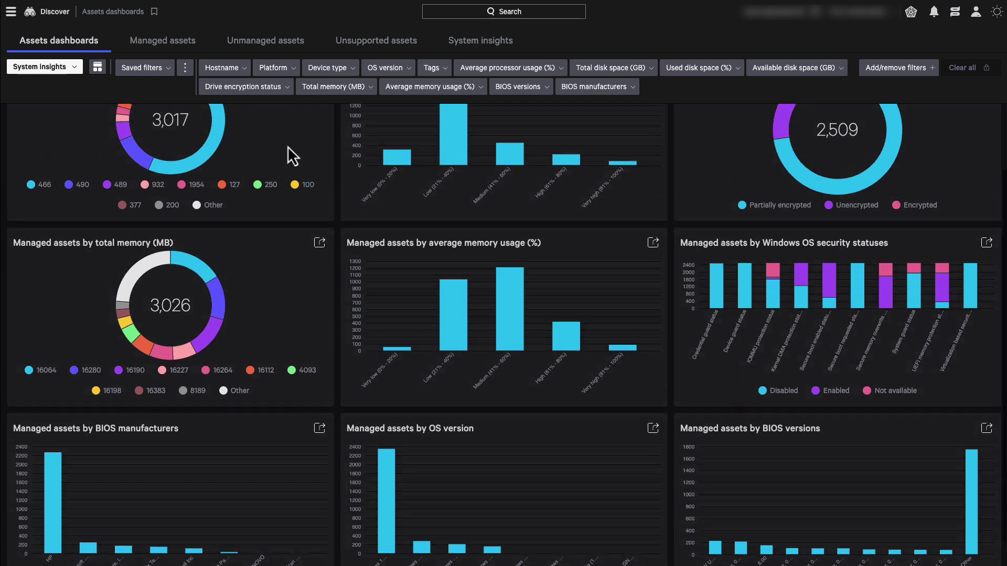
scroll(287, 146, up, 3)
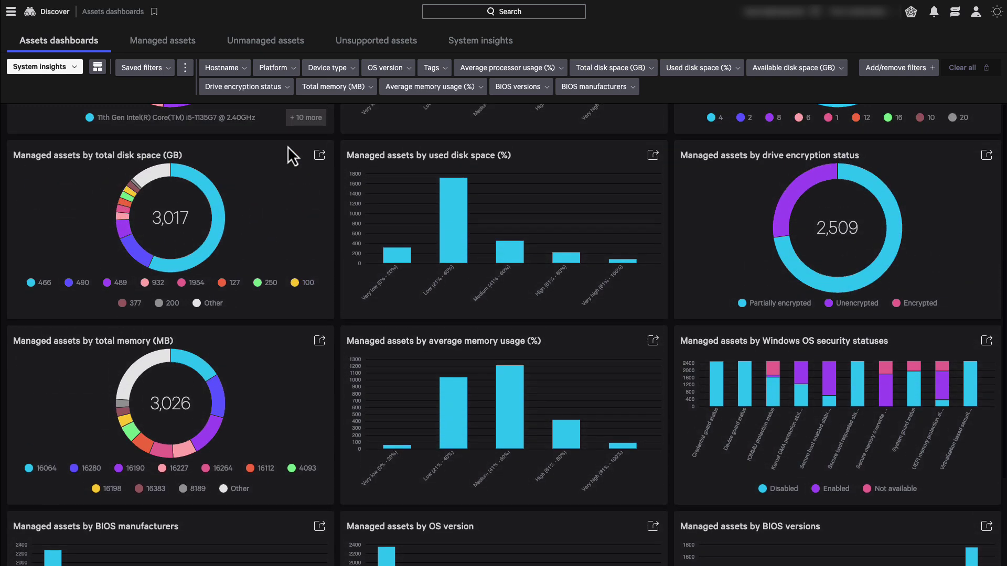
scroll(287, 146, up, 4)
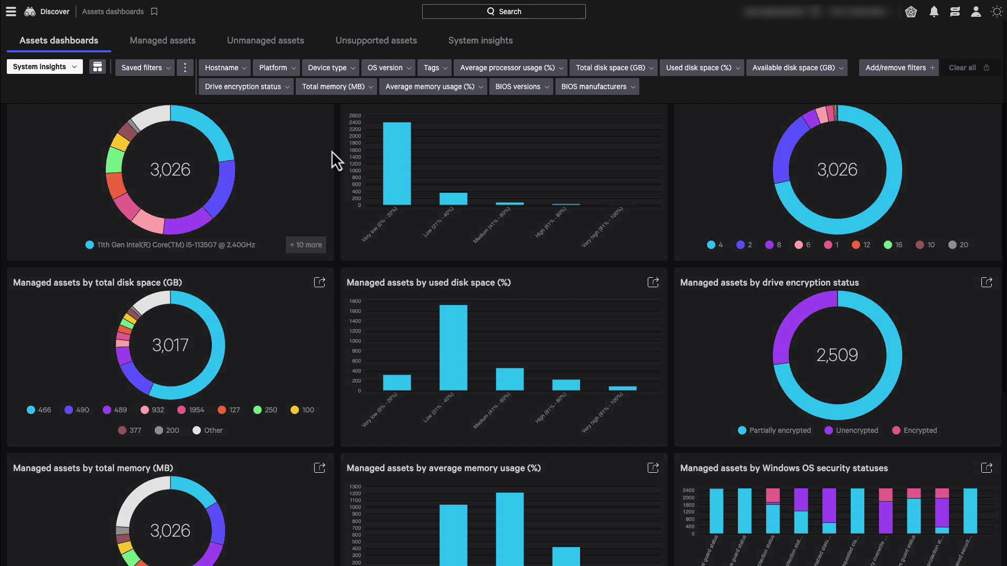
scroll(344, 153, up, 1)
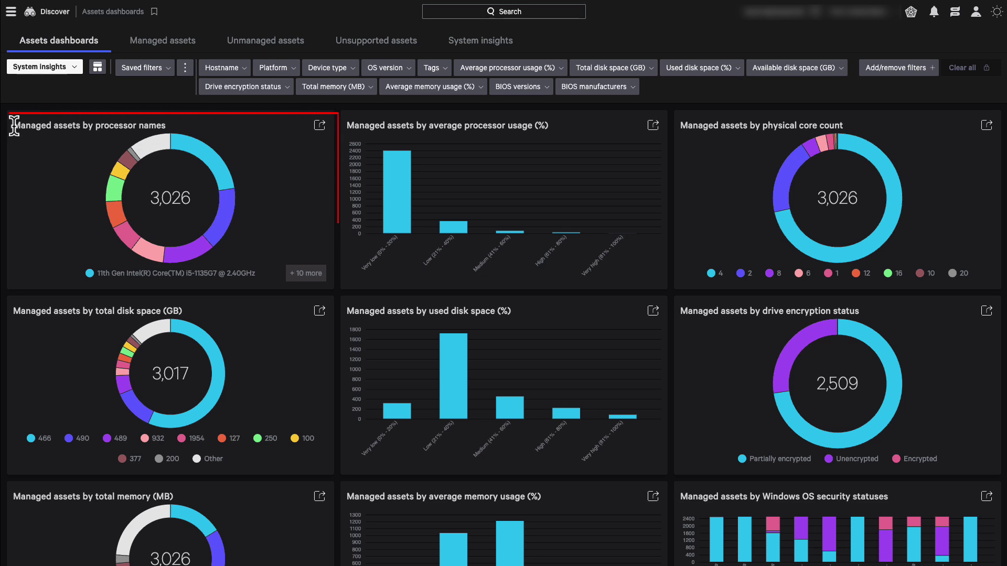
drag(14, 126, 168, 128)
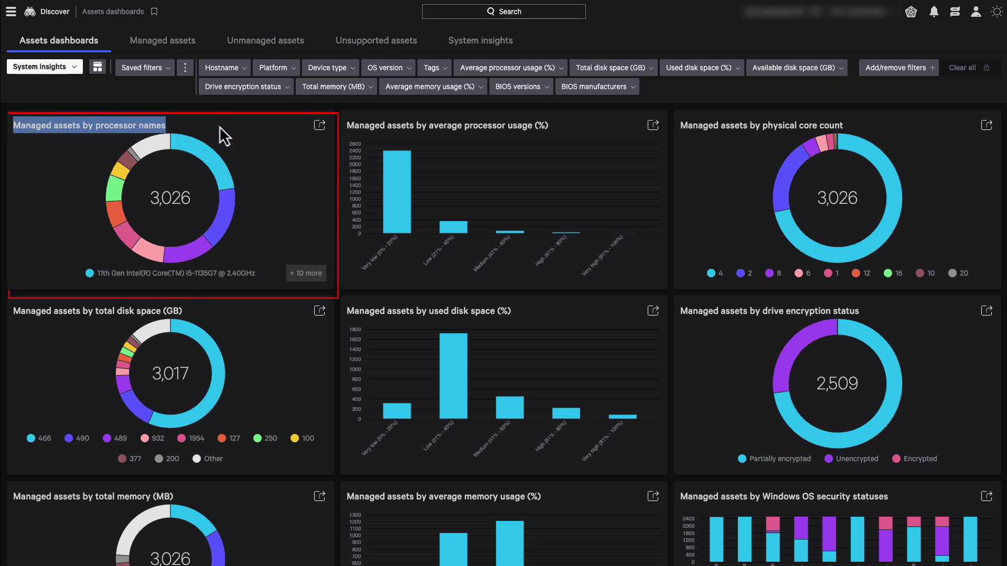
click(263, 123)
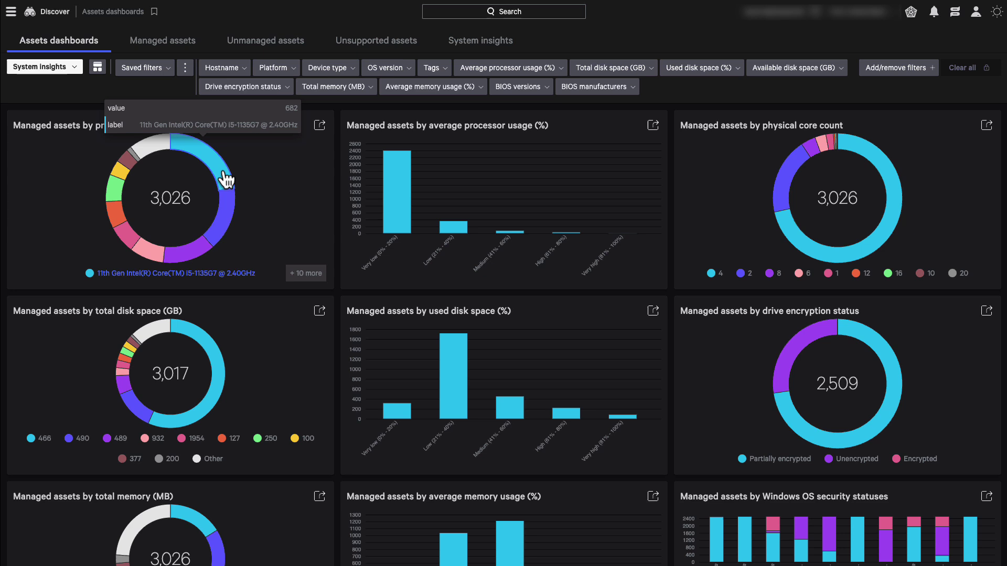
mouse_move(231, 213)
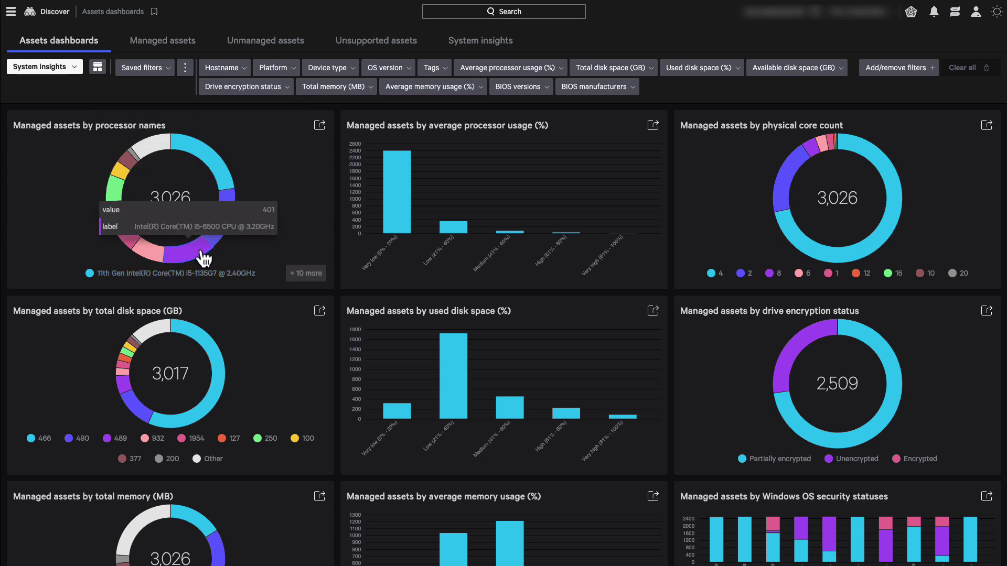
click(293, 270)
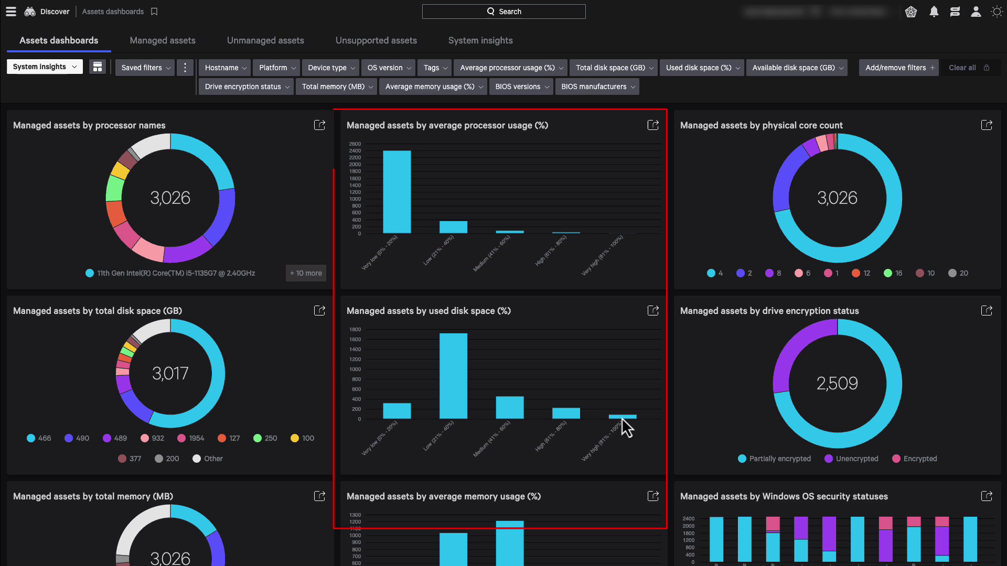
mouse_move(623, 421)
mouse_move(568, 422)
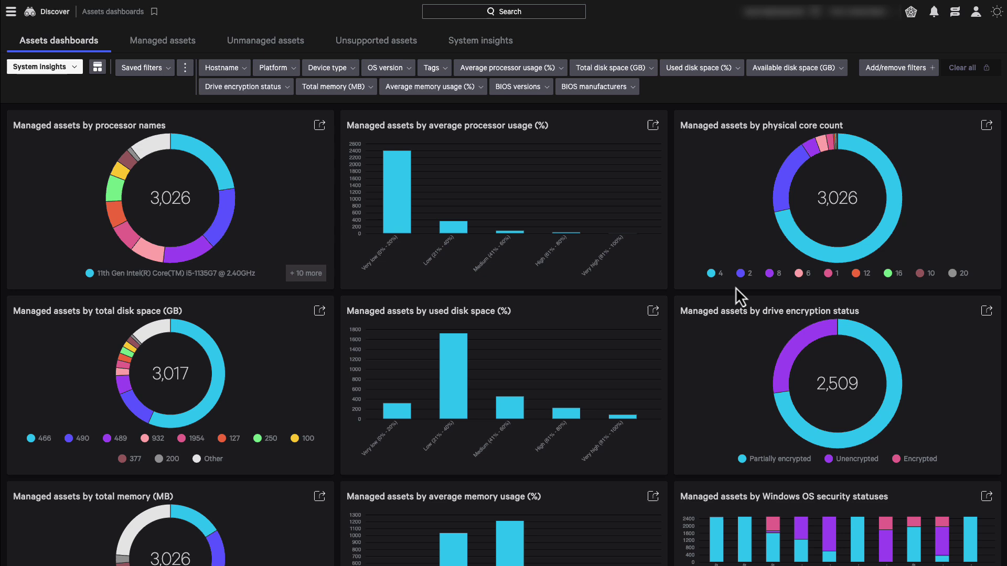
mouse_move(787, 215)
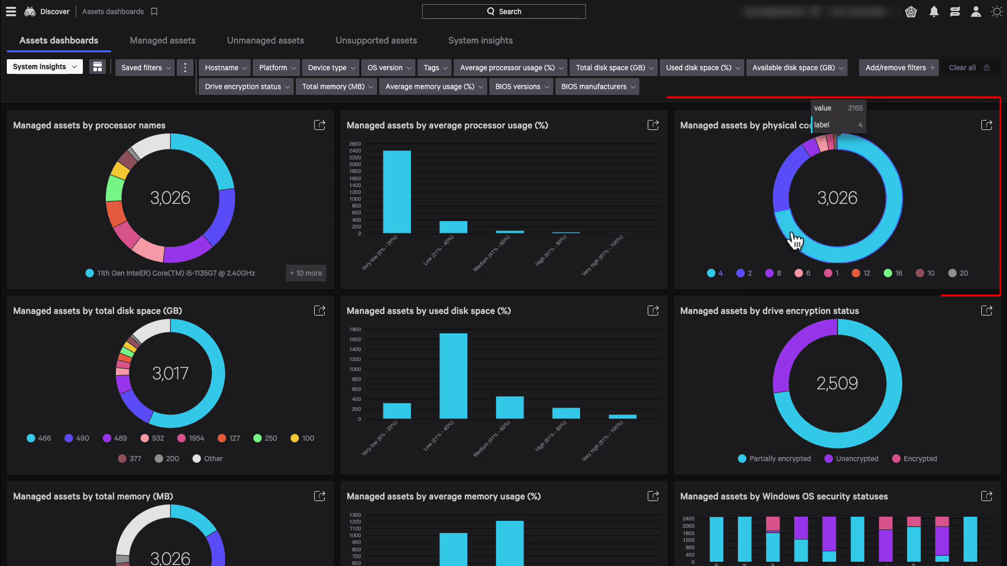
mouse_move(802, 170)
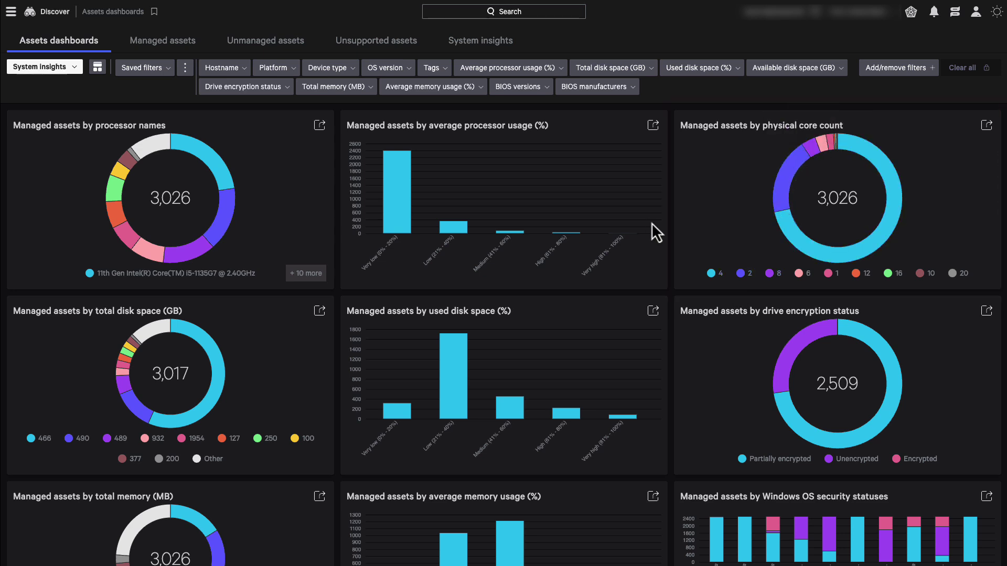
- Read values on the dashboard charts down to the High bar of average memory usage
scroll(651, 226, down, 3)
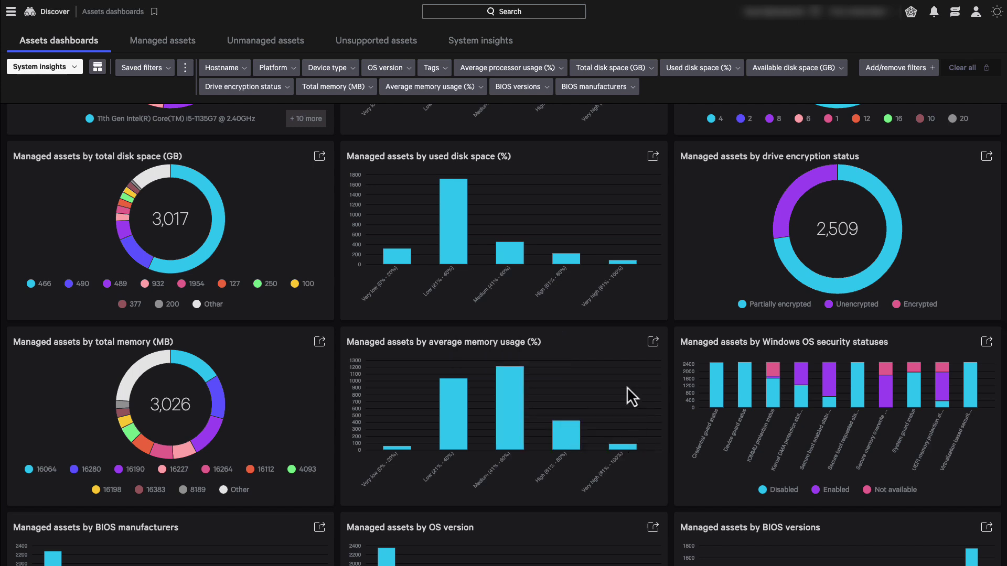
scroll(630, 375, down, 1)
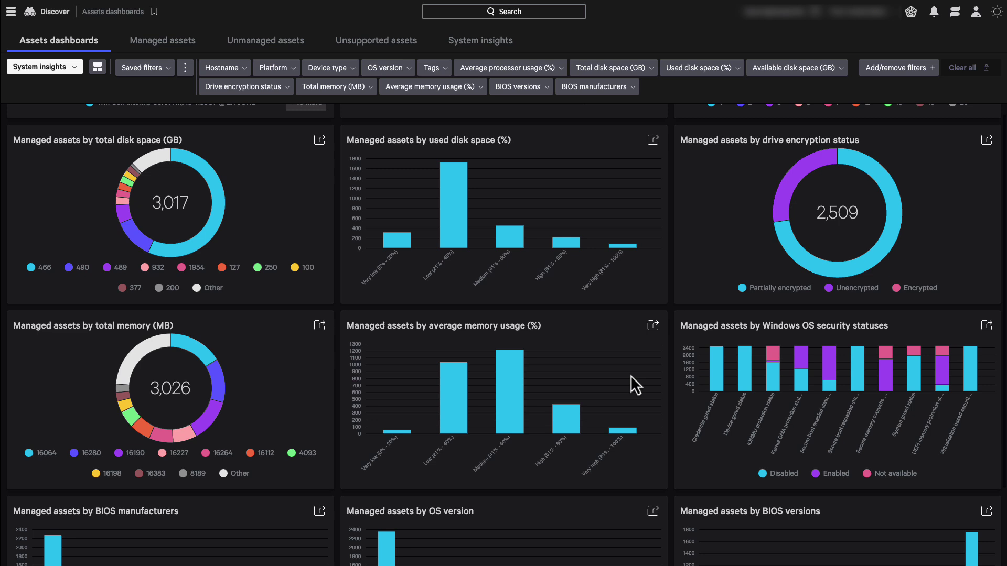
scroll(631, 376, down, 1)
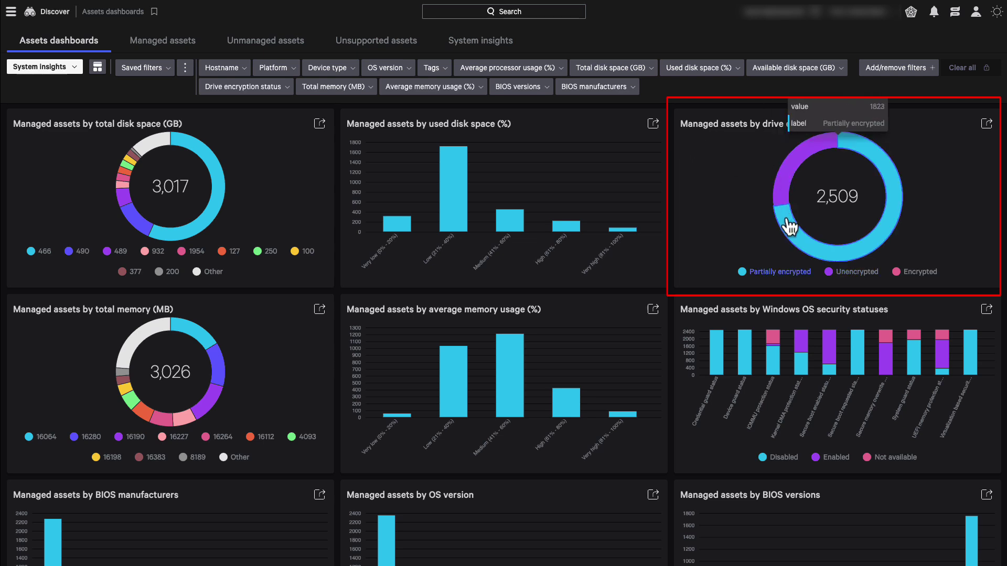
mouse_move(785, 198)
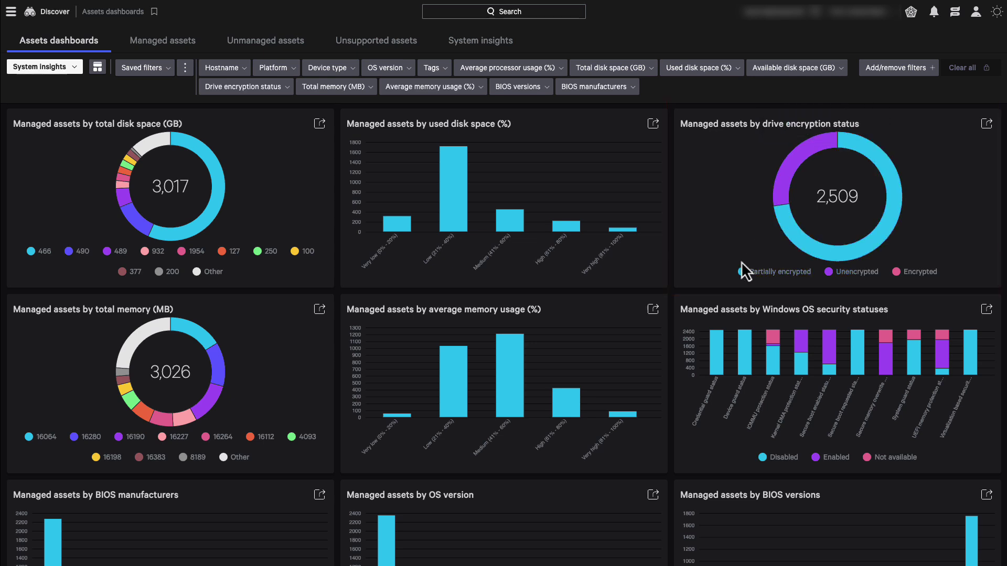
scroll(747, 288, down, 1)
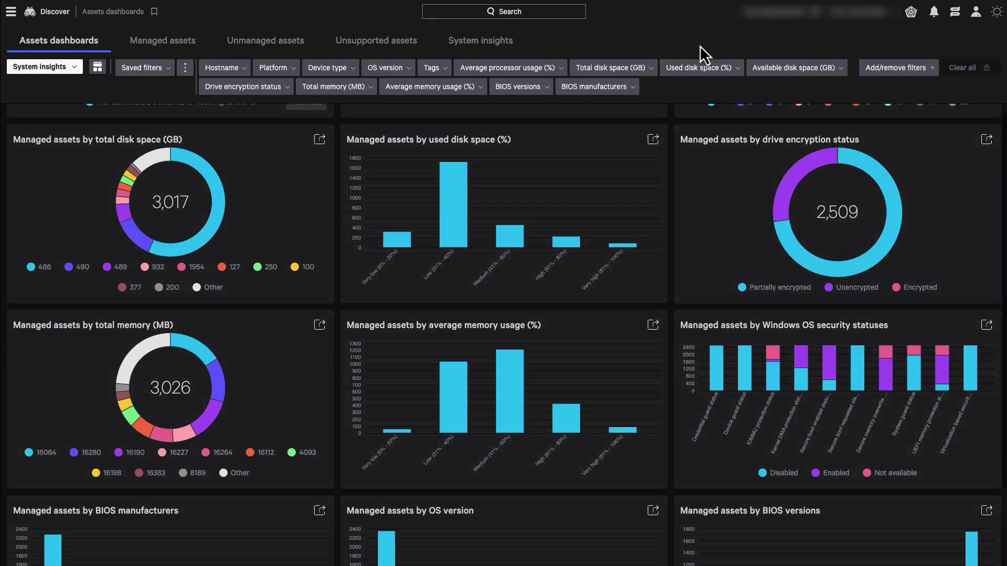
scroll(555, 240, down, 1)
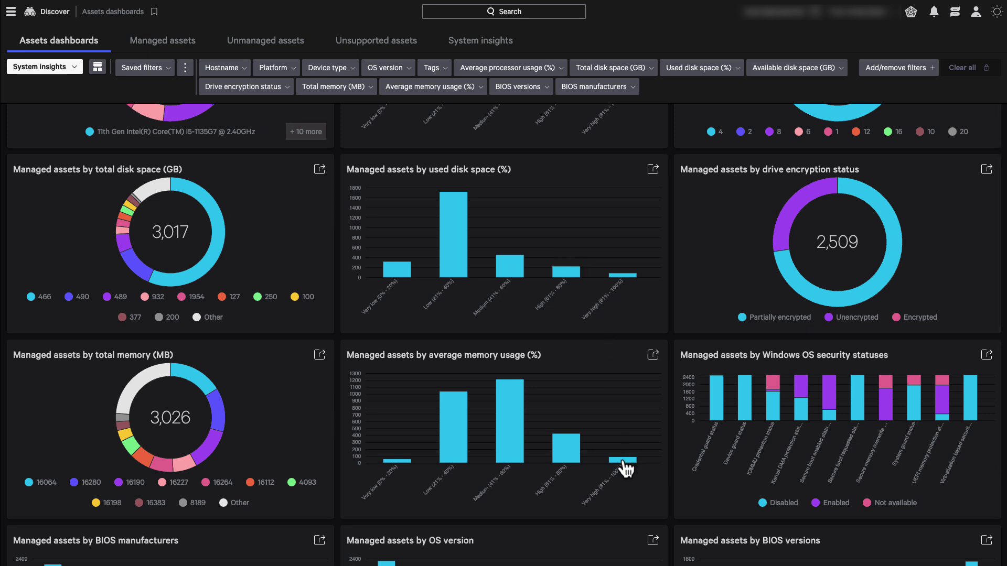
mouse_move(625, 468)
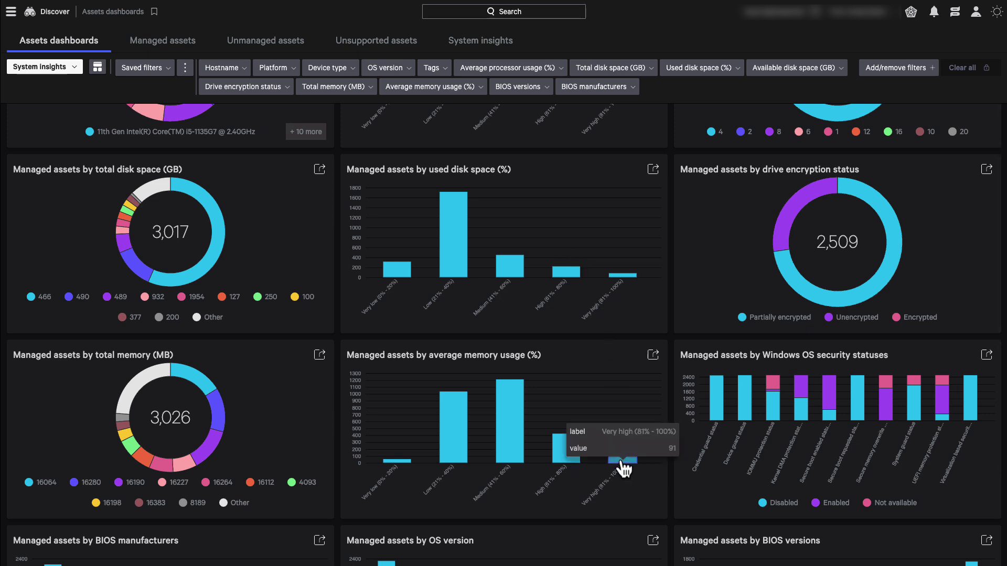
mouse_move(577, 463)
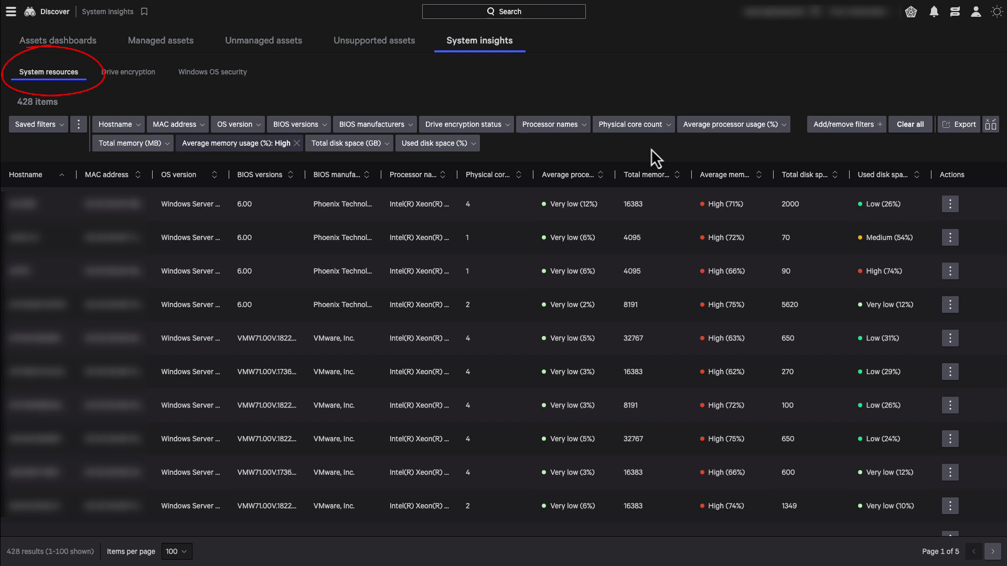
click(258, 151)
mouse_move(263, 228)
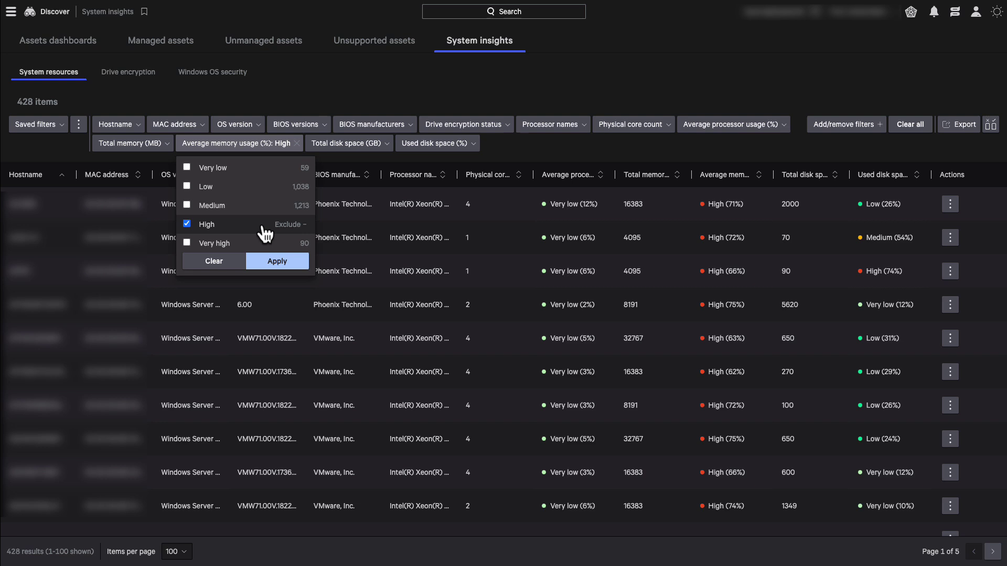
click(549, 145)
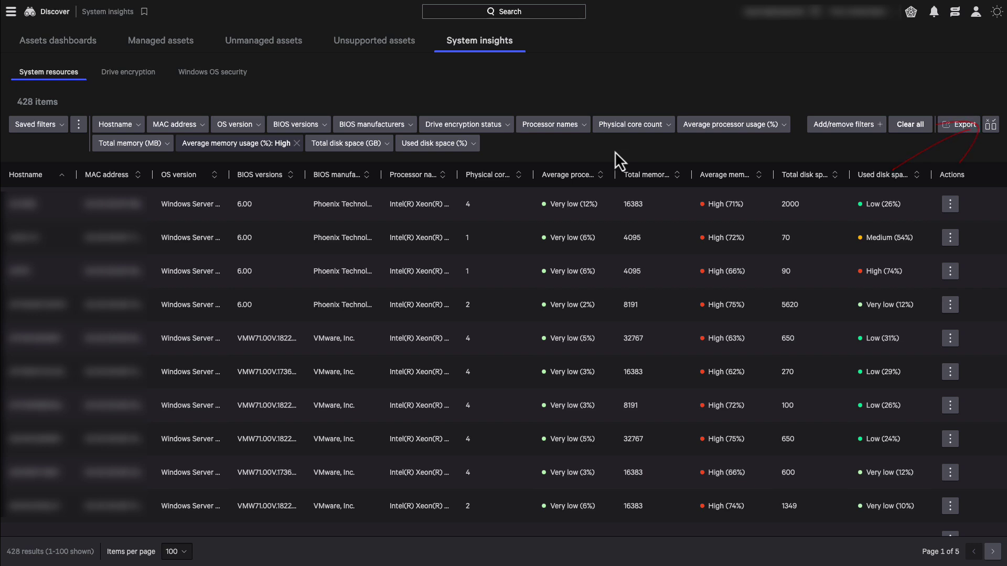
click(990, 124)
scroll(976, 177, down, 3)
scroll(977, 178, down, 10)
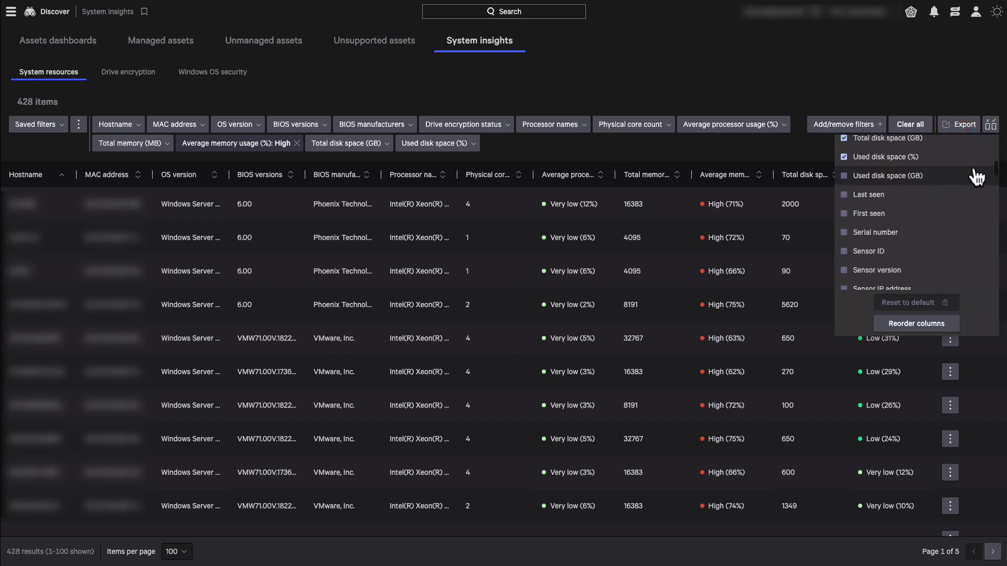
click(937, 102)
click(852, 132)
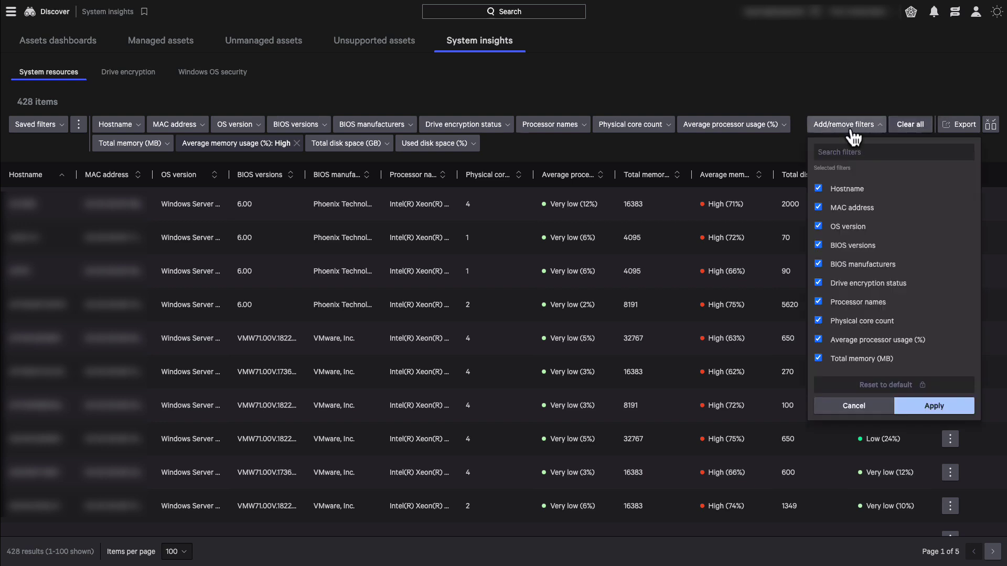
scroll(882, 185, down, 5)
scroll(882, 185, down, 5)
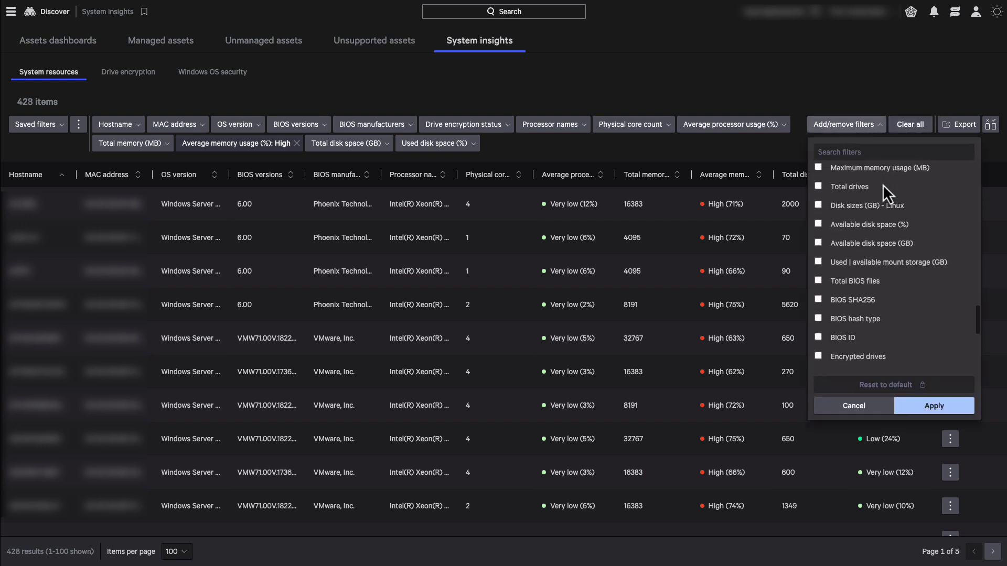
scroll(882, 184, up, 5)
click(789, 142)
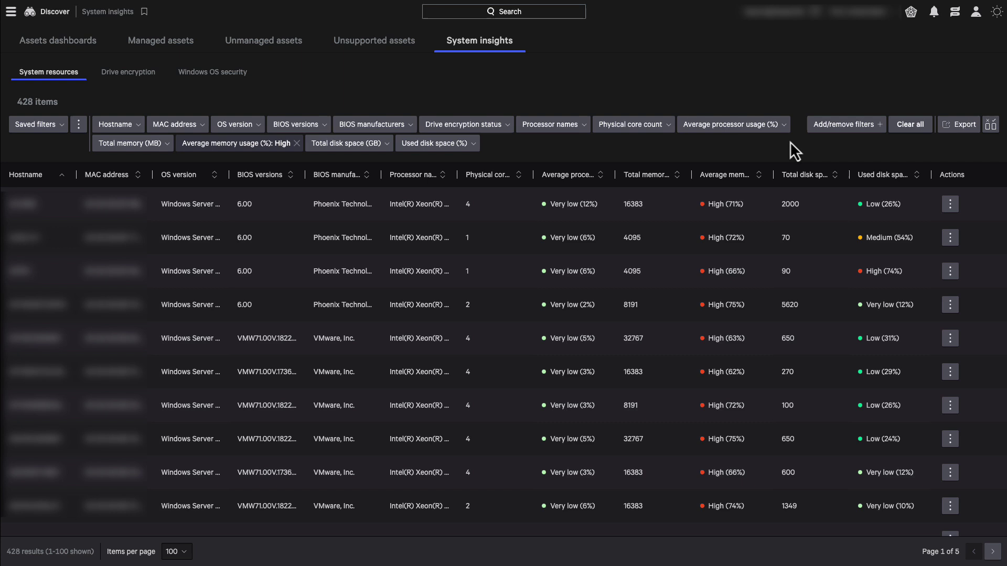
click(991, 124)
scroll(969, 184, down, 1)
scroll(970, 188, down, 10)
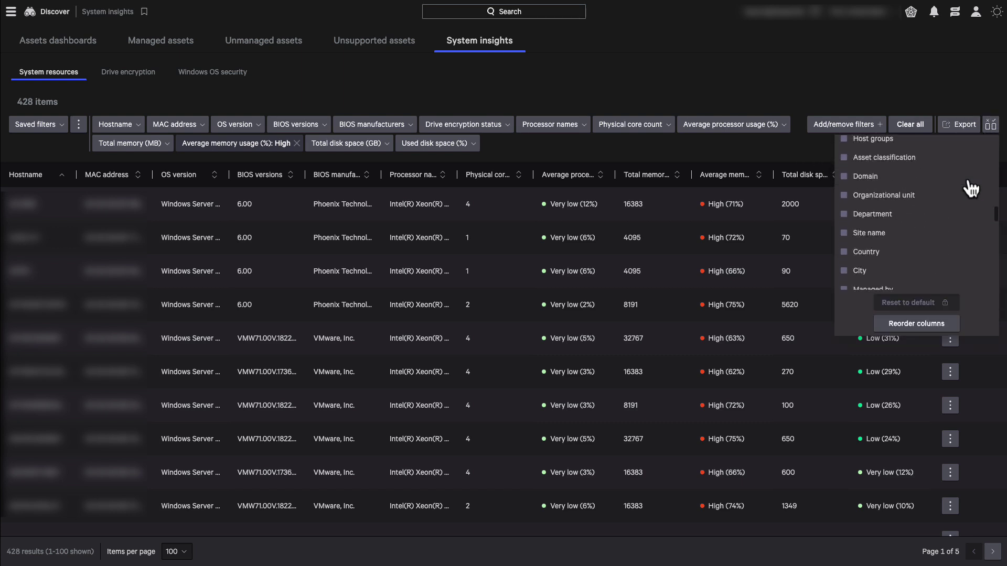
scroll(971, 187, down, 10)
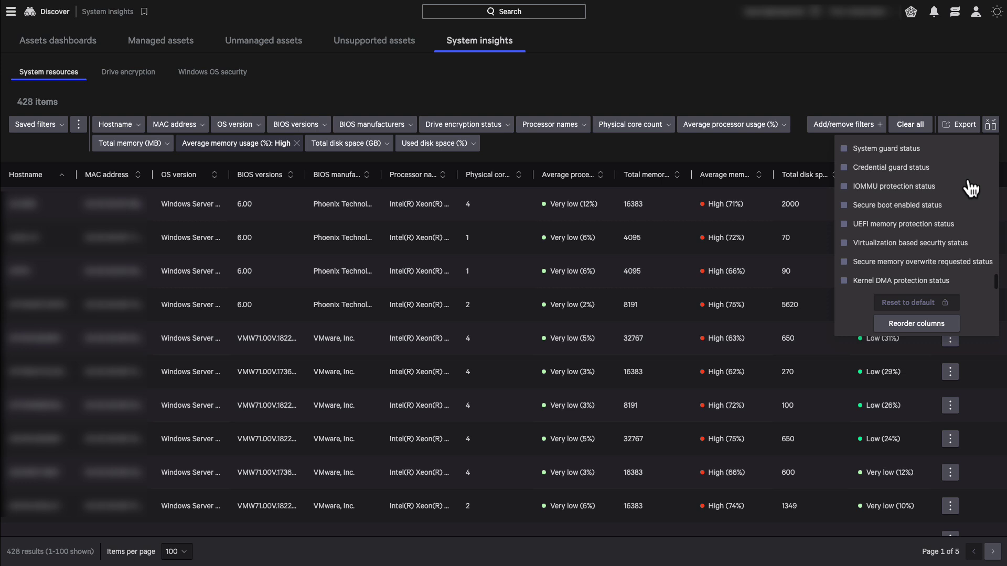
click(810, 152)
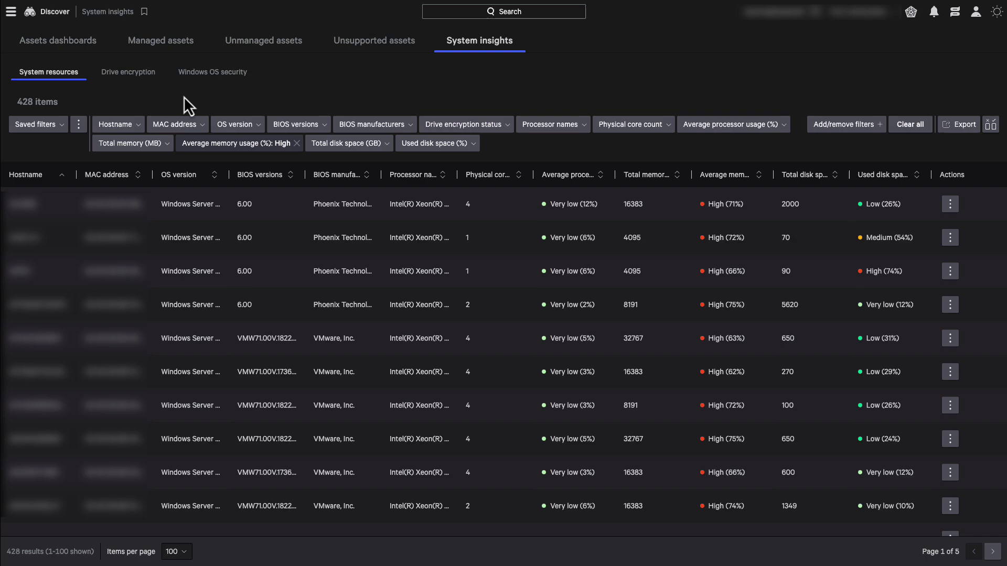
- Switch to the Drive encryption table and review its Drive encryption status filter options
click(149, 78)
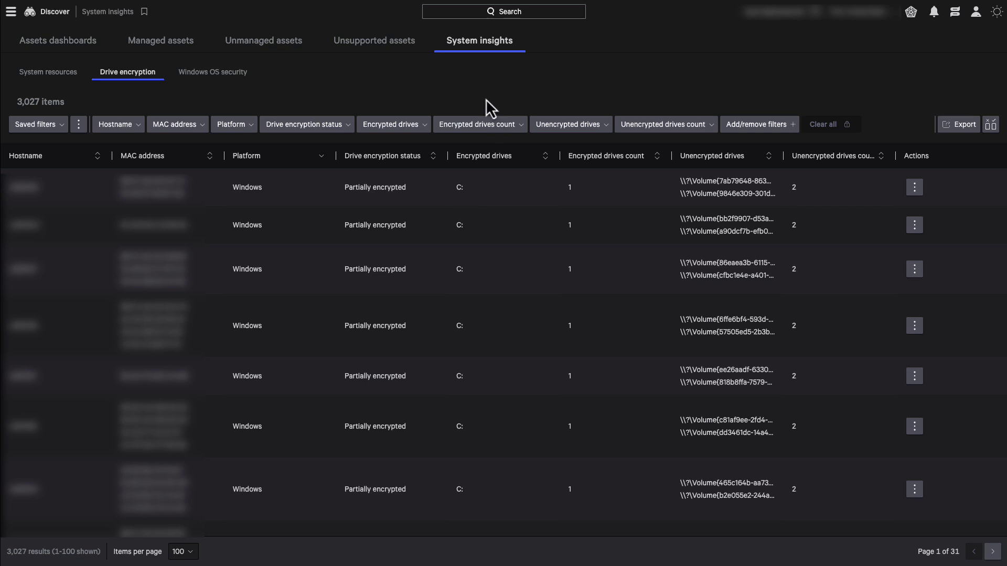
click(316, 127)
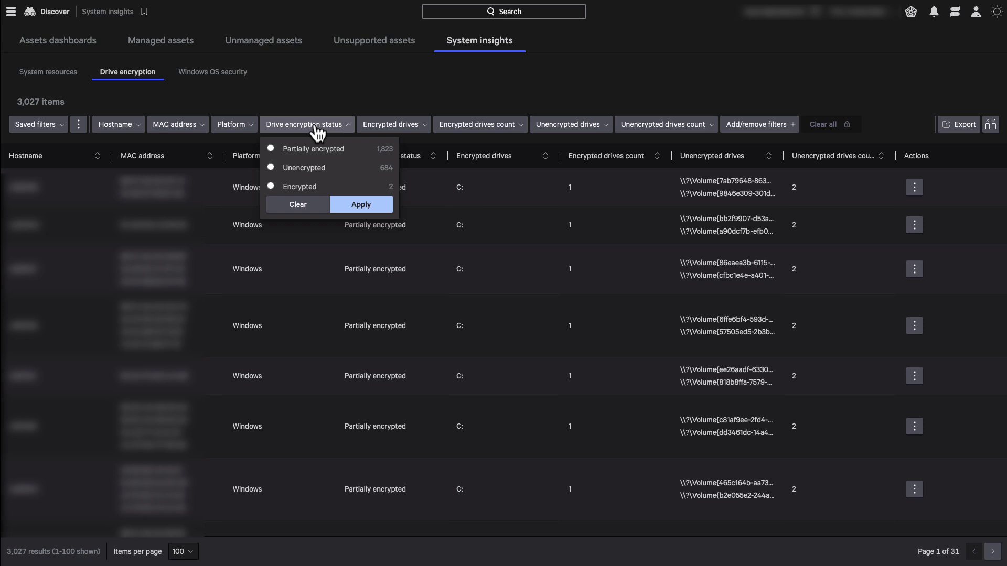
click(317, 127)
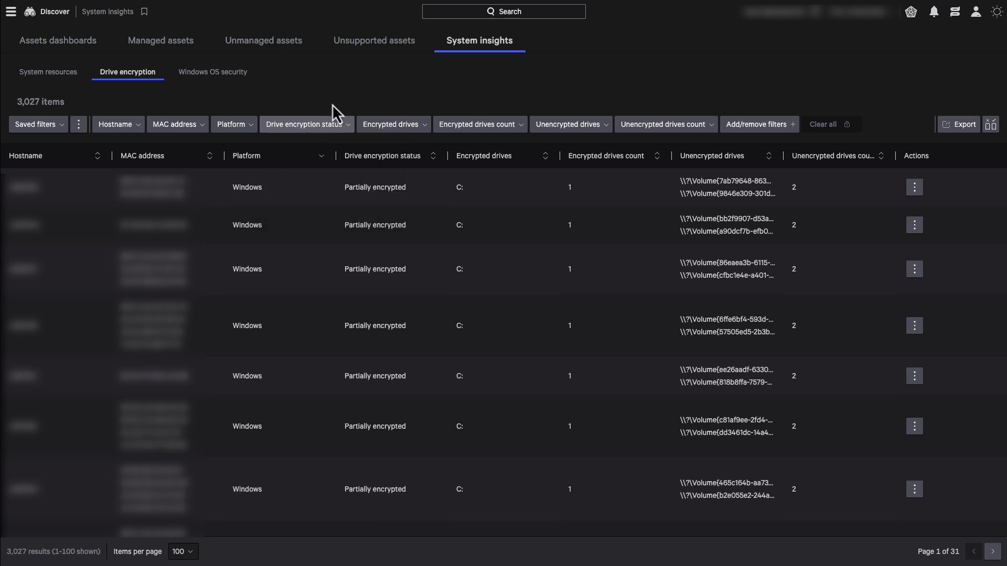
- Switch to the Windows OS security table listing 3,024 assets
click(233, 75)
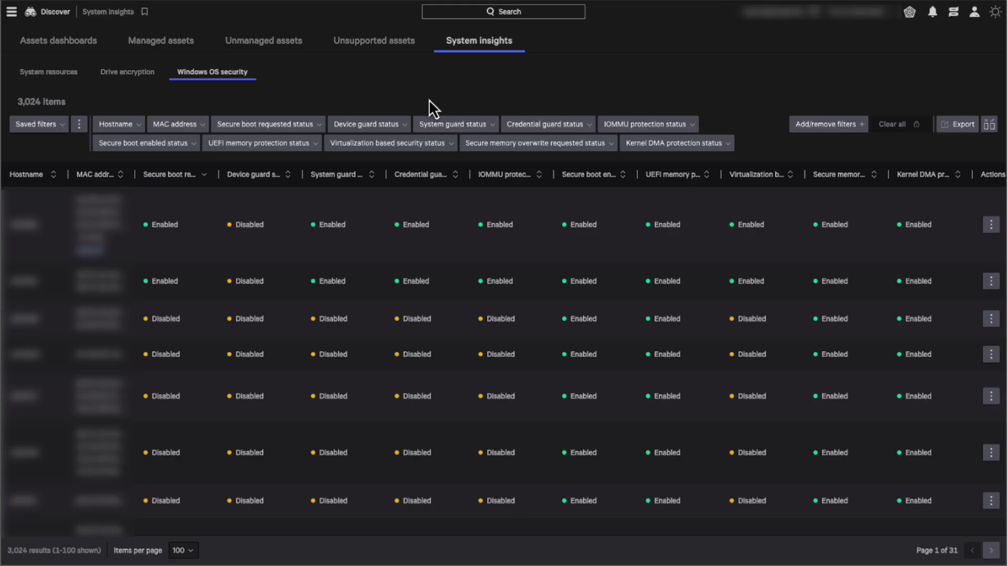